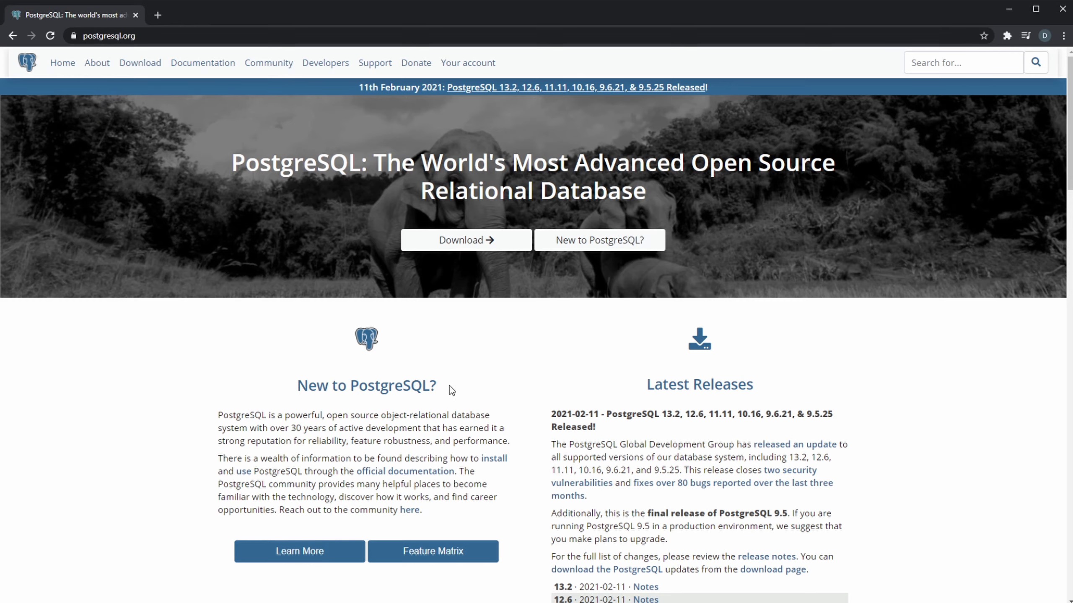
- Open the PostgreSQL downloads page and go to the Windows installers page
{"action": "scroll", "coordinate": [543, 387], "scroll_direction": "down", "scroll_amount": 3}
{"action": "scroll", "coordinate": [467, 369], "scroll_direction": "up", "scroll_amount": 3}
{"action": "left_click", "coordinate": [448, 247]}
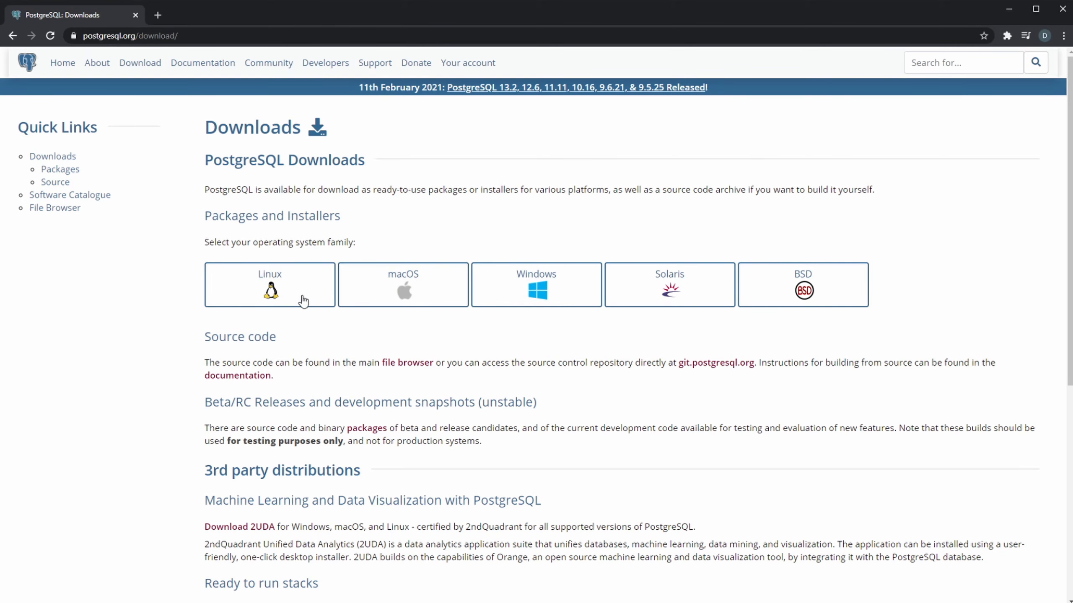
{"action": "scroll", "coordinate": [633, 296], "scroll_direction": "down", "scroll_amount": 5}
{"action": "scroll", "coordinate": [533, 371], "scroll_direction": "up", "scroll_amount": 5}
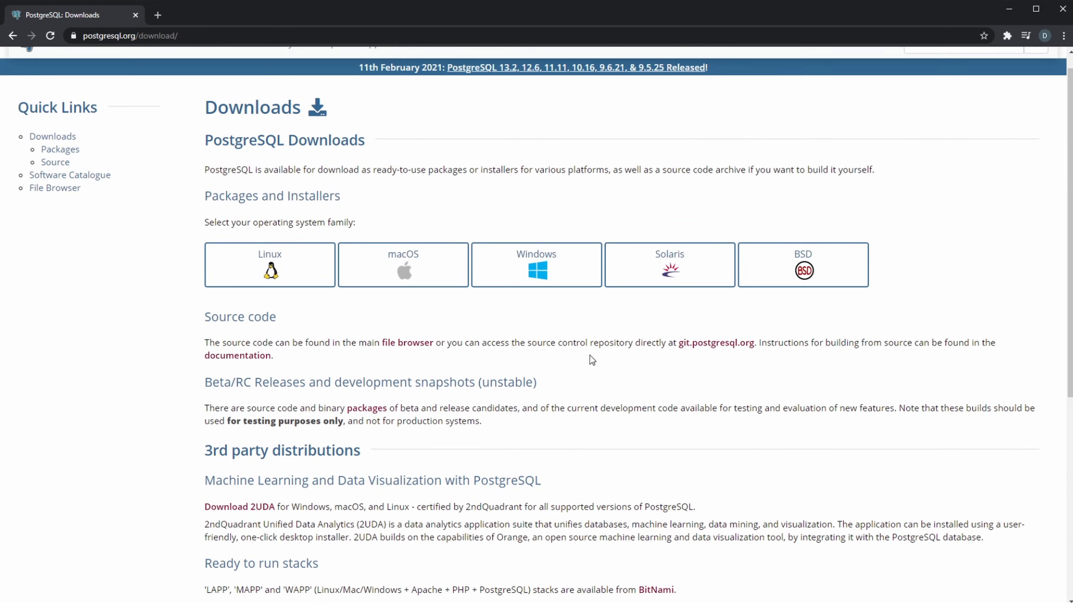
{"action": "left_click", "coordinate": [524, 295]}
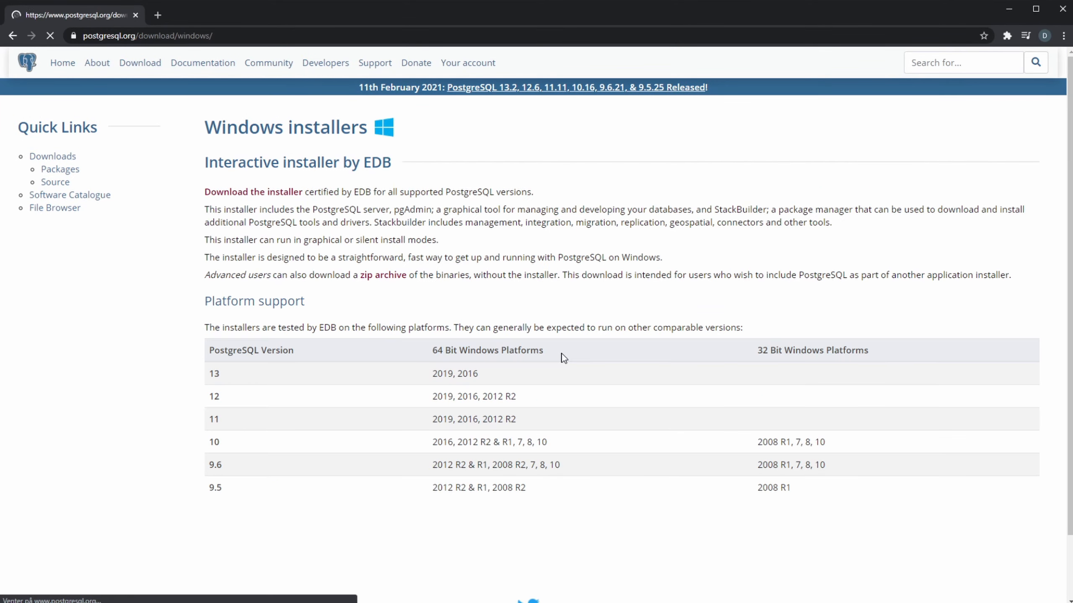
- Go to EDB's installer download page and download PostgreSQL 13.2 for Windows x86-64
{"action": "scroll", "coordinate": [583, 393], "scroll_direction": "down", "scroll_amount": 3}
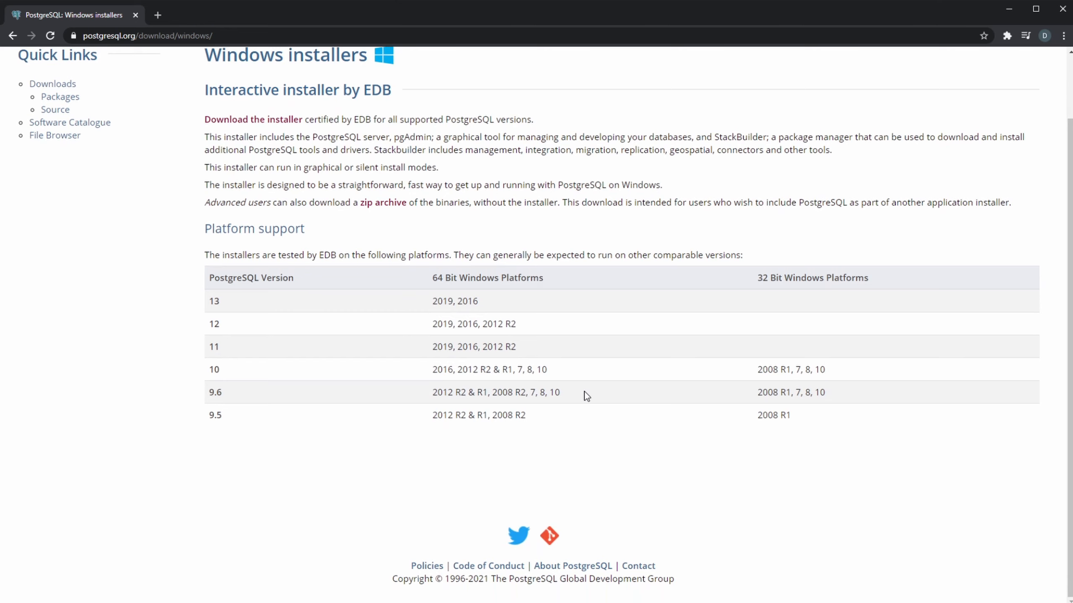
{"action": "scroll", "coordinate": [355, 330], "scroll_direction": "up", "scroll_amount": 1}
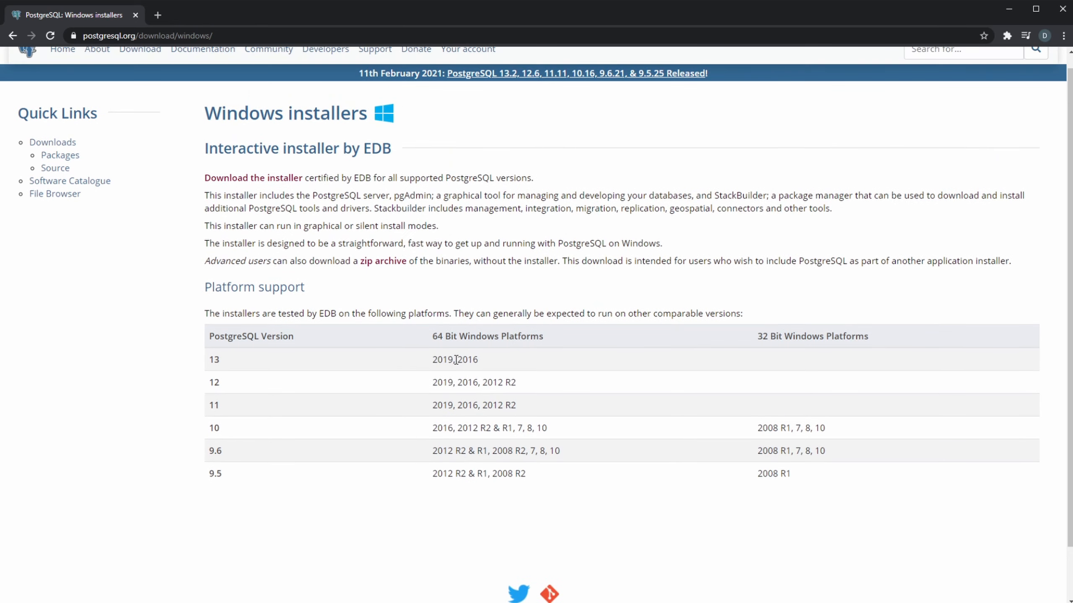
{"action": "scroll", "coordinate": [461, 345], "scroll_direction": "up", "scroll_amount": 1}
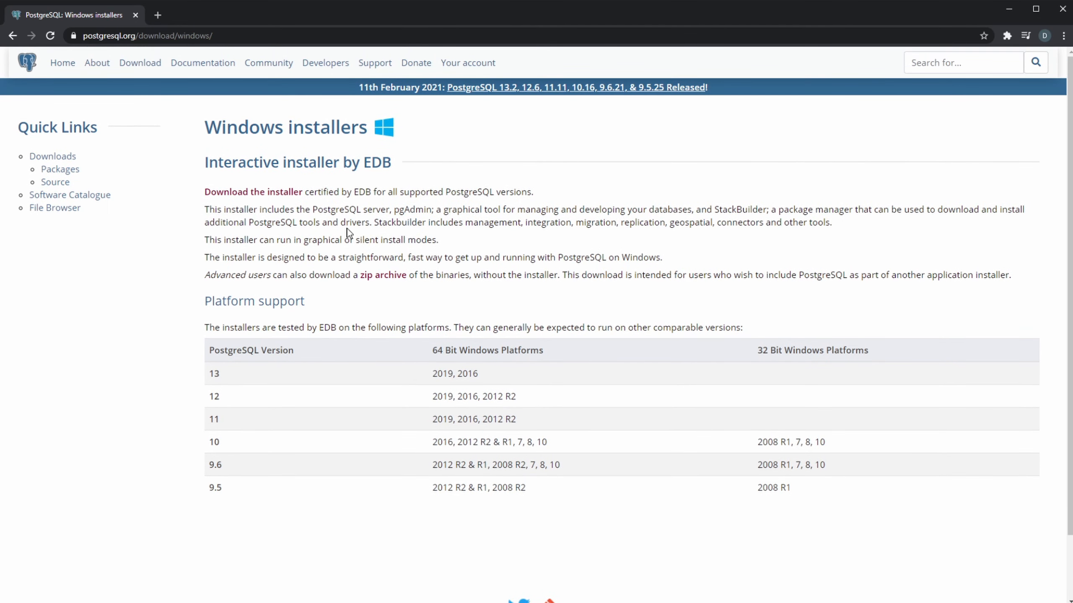
{"action": "left_click", "coordinate": [248, 193]}
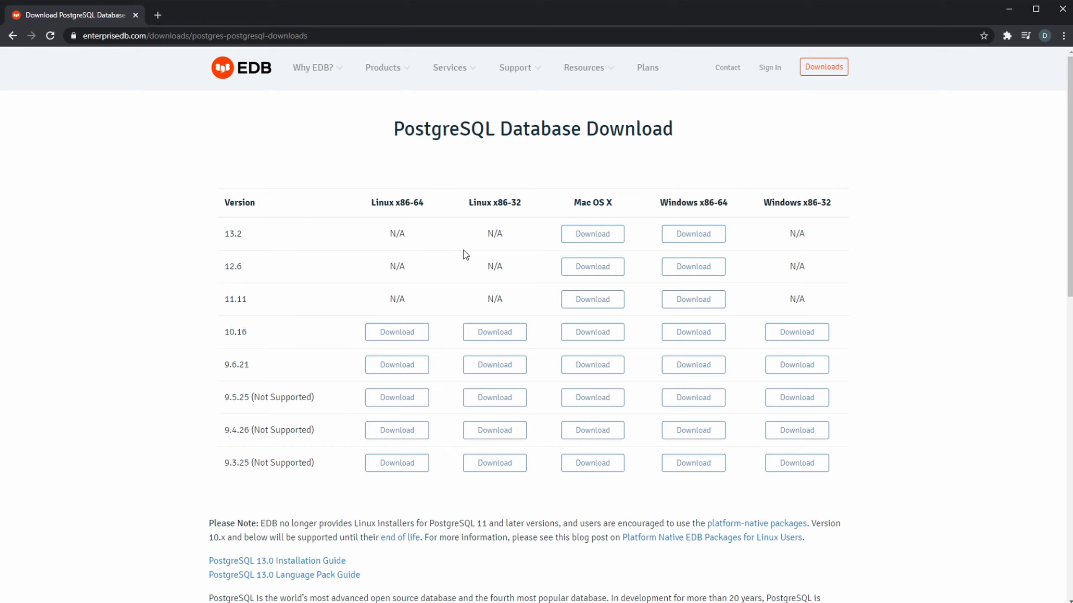
{"action": "left_click_drag", "start_coordinate": [225, 235], "coordinate": [265, 236]}
{"action": "left_click", "coordinate": [747, 233]}
{"action": "left_click", "coordinate": [695, 239]}
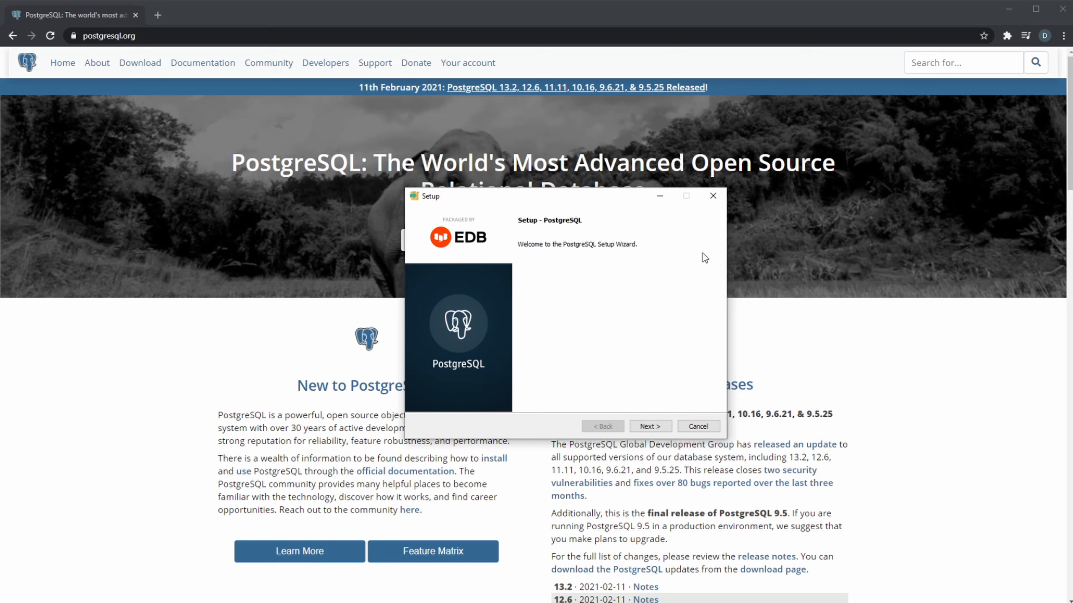
- In the PostgreSQL setup, accept C:\Program Files\PostgreSQL\13 as the installation directory and exclude the Stack Builder component
{"action": "left_click", "coordinate": [654, 428]}
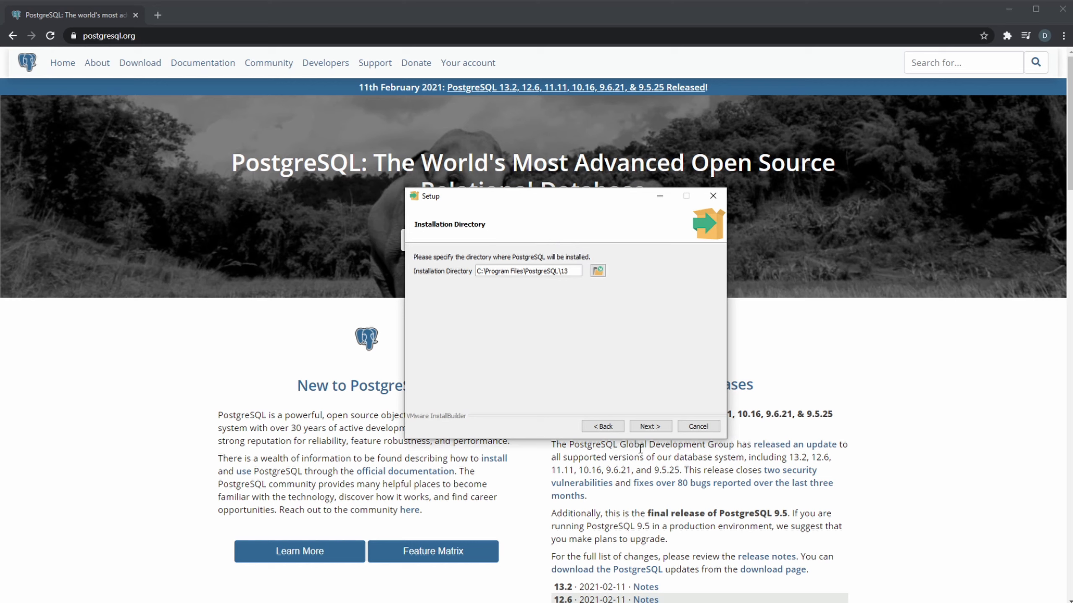
{"action": "left_click", "coordinate": [650, 427]}
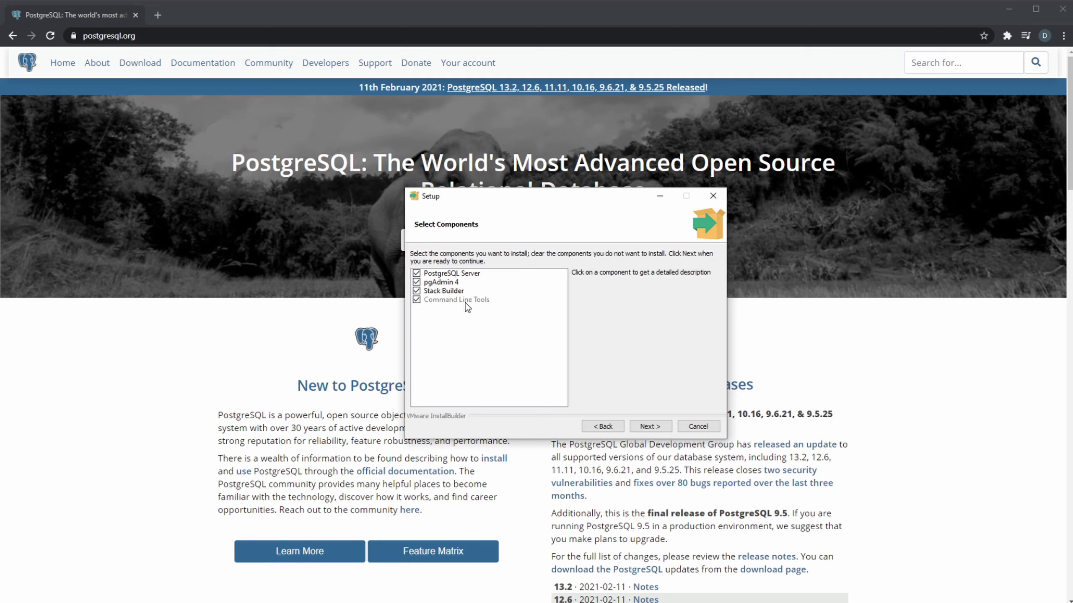
{"action": "left_click", "coordinate": [416, 291]}
{"action": "left_click", "coordinate": [649, 426]}
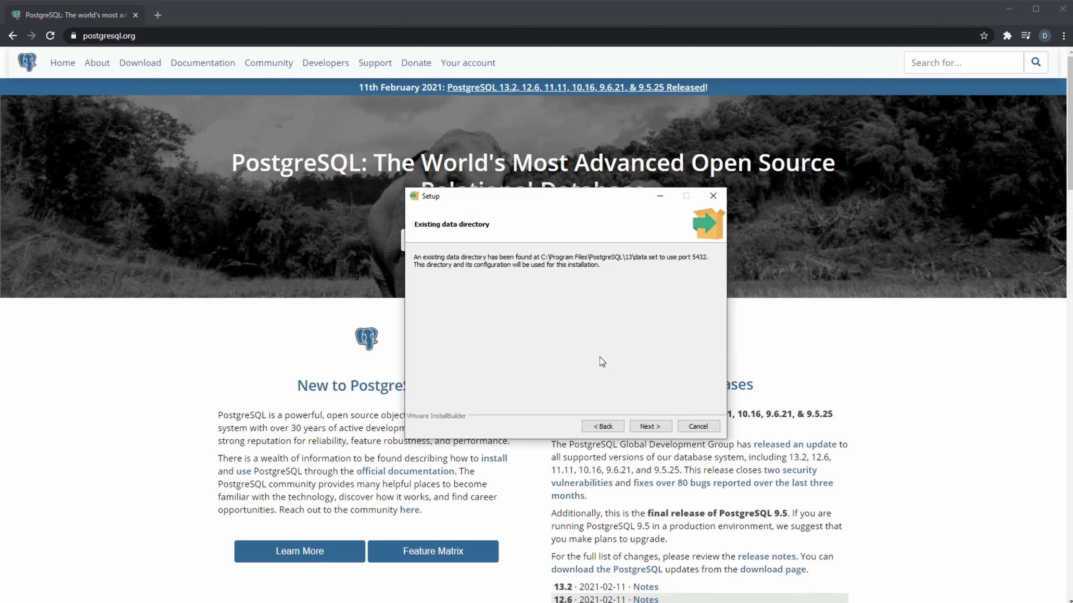
- Accept the existing data directory and the pre-installation summary, then install PostgreSQL and finish the setup wizard
{"action": "left_click", "coordinate": [649, 426]}
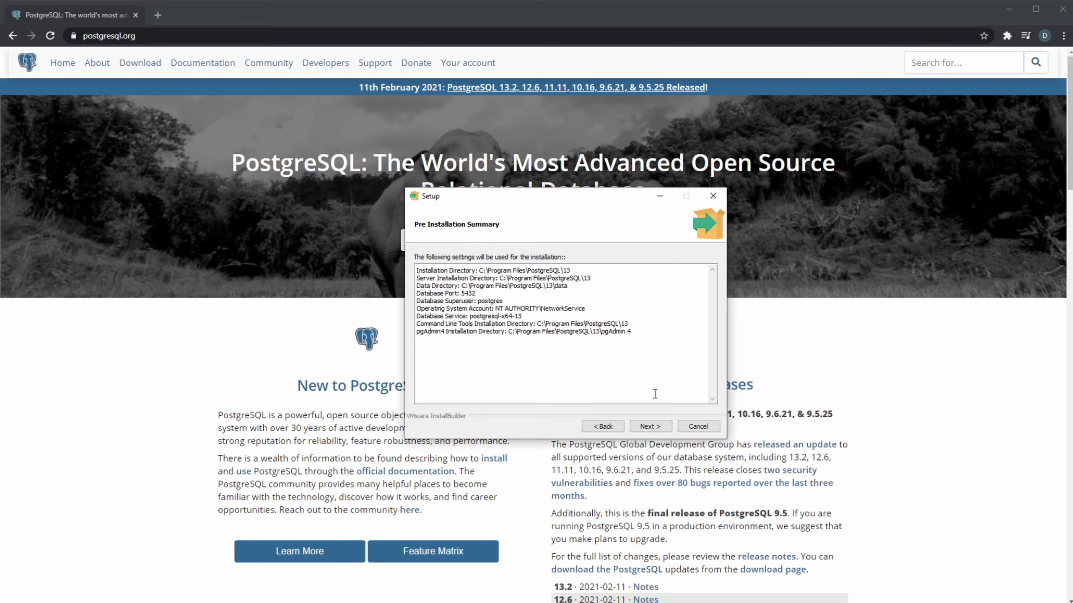
{"action": "left_click_drag", "start_coordinate": [639, 334], "coordinate": [408, 264]}
{"action": "left_click", "coordinate": [560, 337]}
{"action": "left_click", "coordinate": [649, 426]}
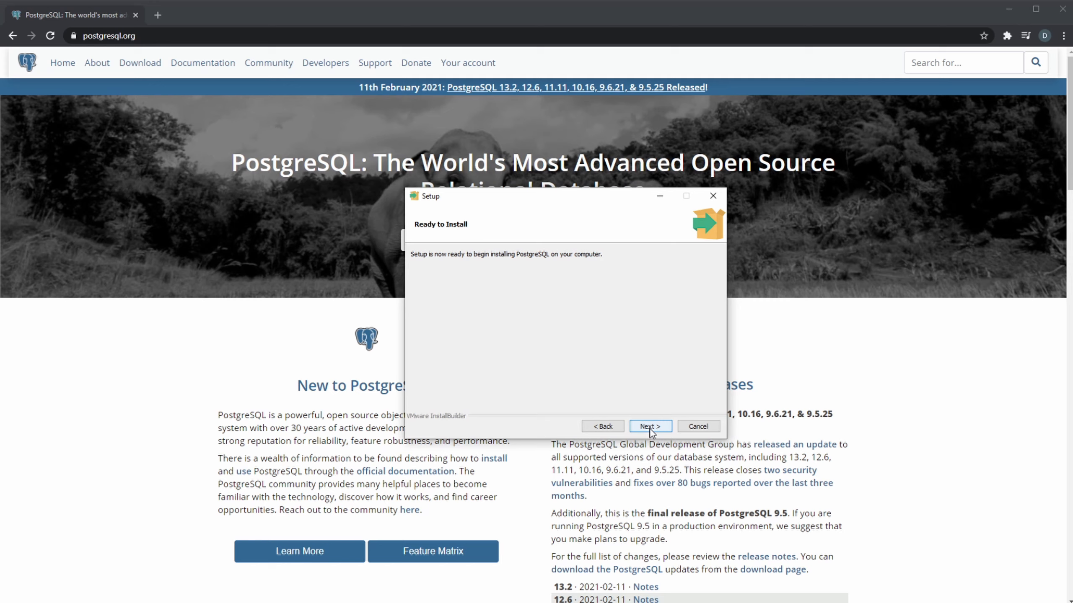
{"action": "left_click", "coordinate": [648, 426]}
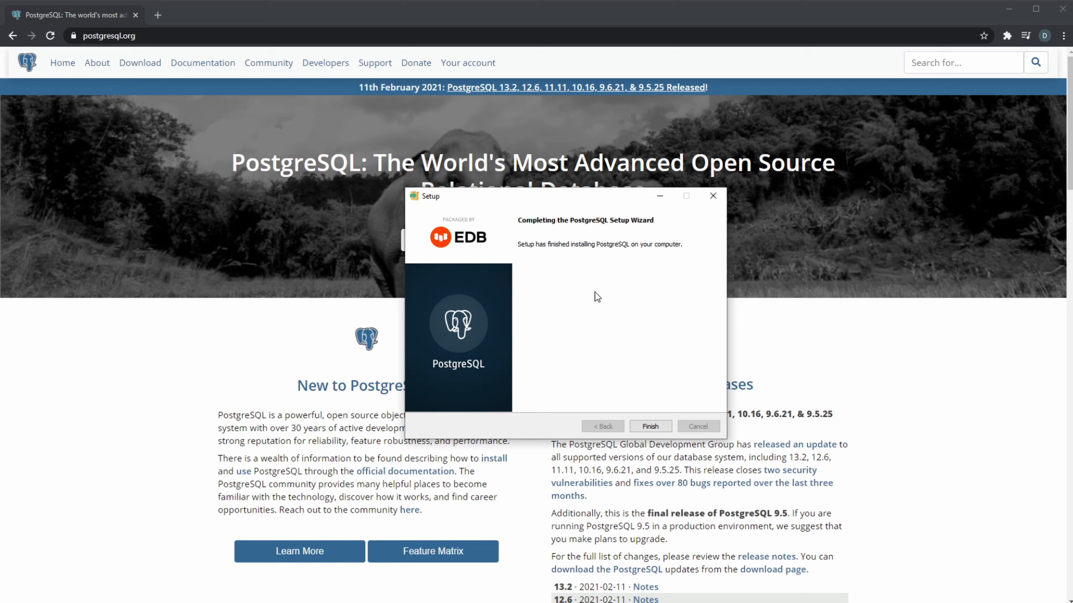
{"action": "left_click", "coordinate": [650, 426]}
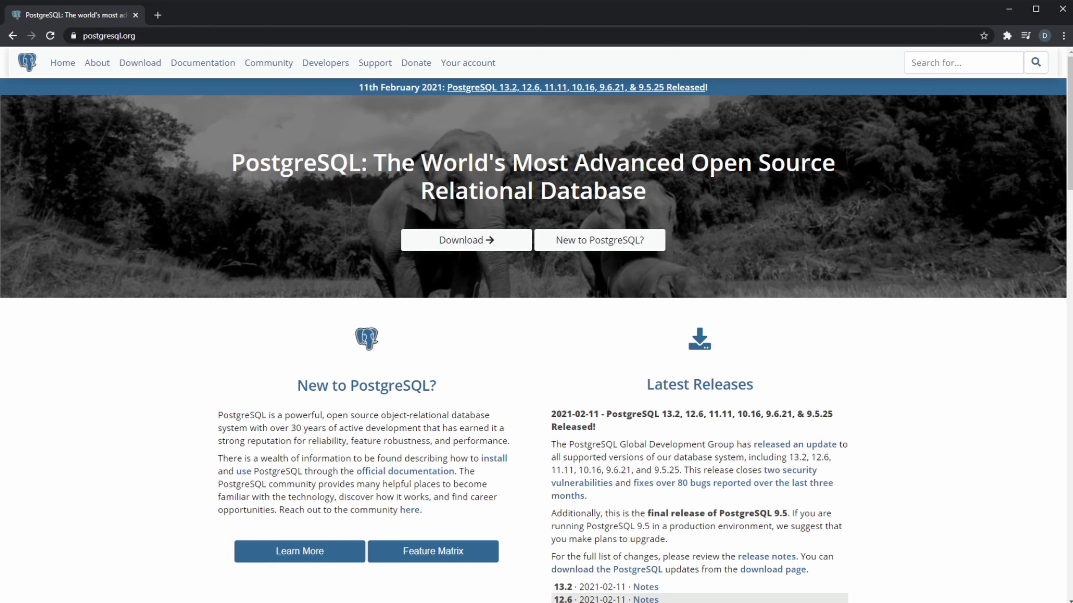
- Launch pgAdmin 4 and unlock the saved passwords by entering the master password
{"action": "key", "text": "super"}
{"action": "type", "text": "pg"}
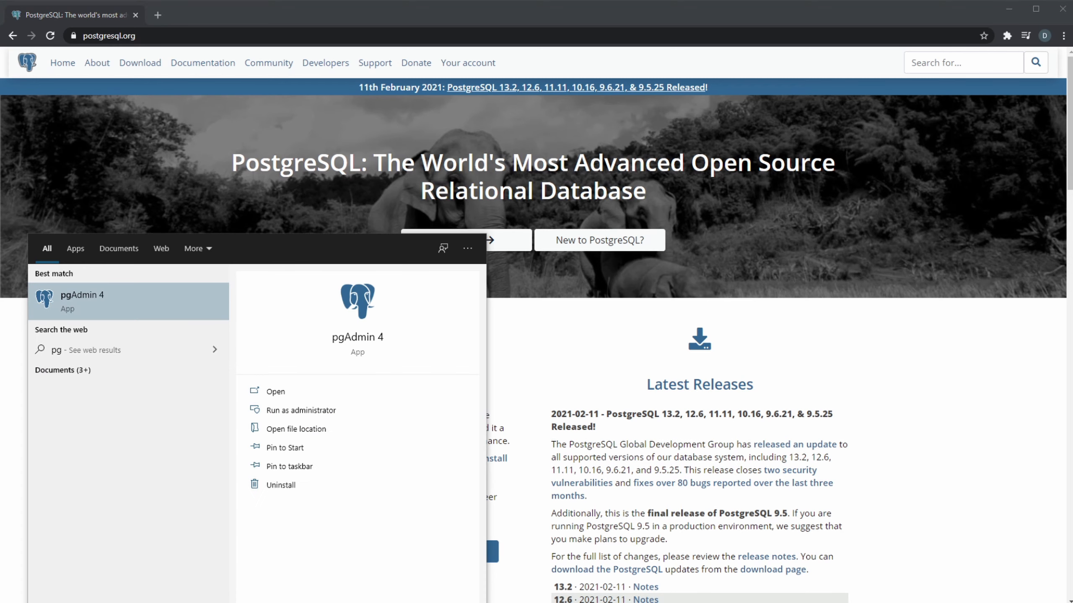
{"action": "left_click", "coordinate": [134, 303]}
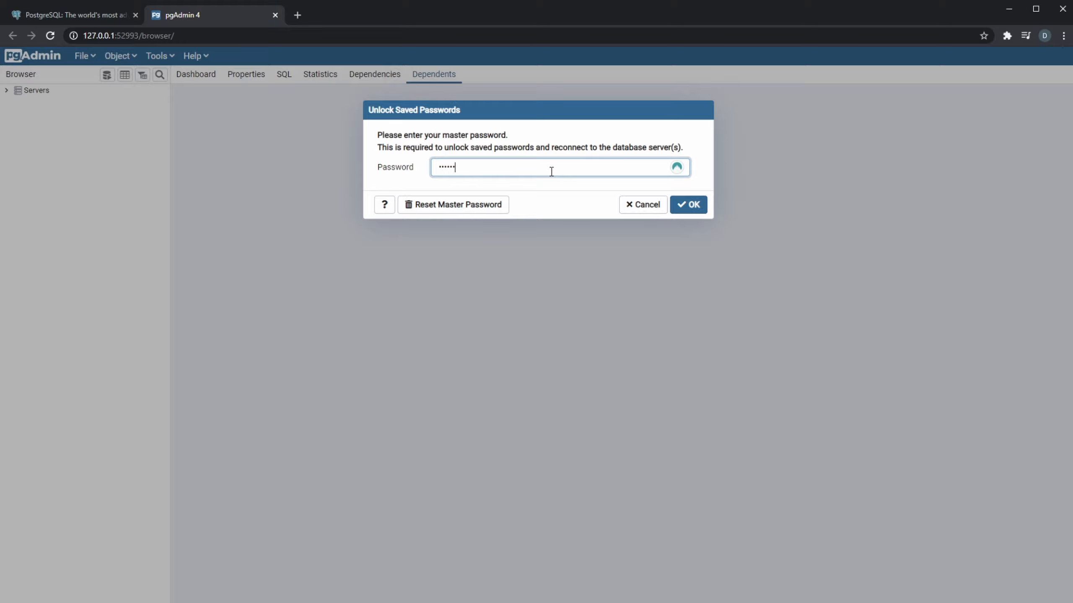
{"action": "key", "text": "Return"}
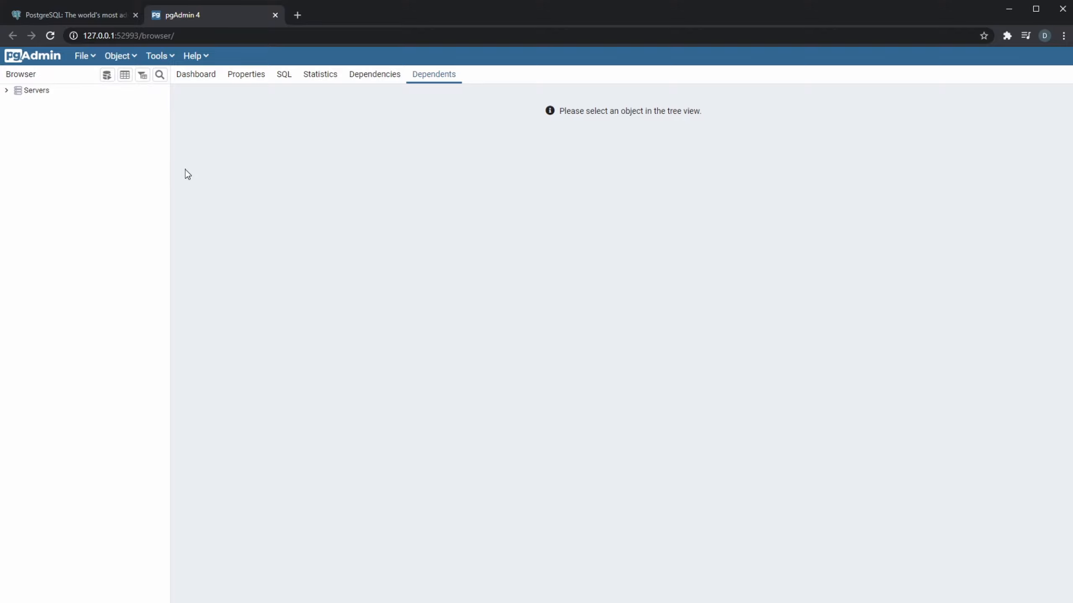
- Connect to the PostgreSQL 13 server with the postgres user's password and expand its Databases node
{"action": "left_click", "coordinate": [24, 90]}
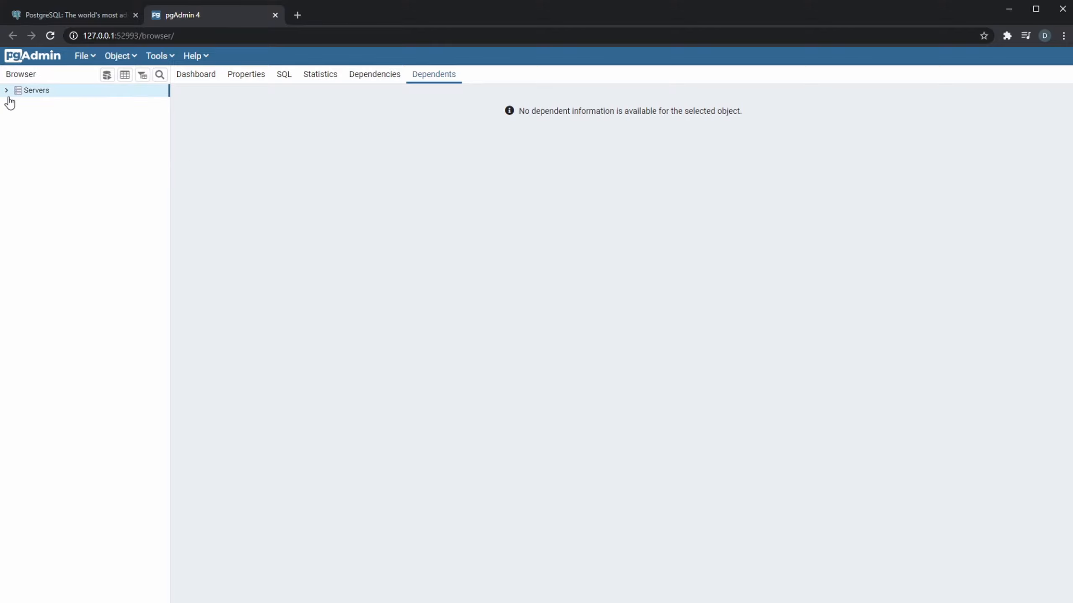
{"action": "left_click", "coordinate": [6, 90]}
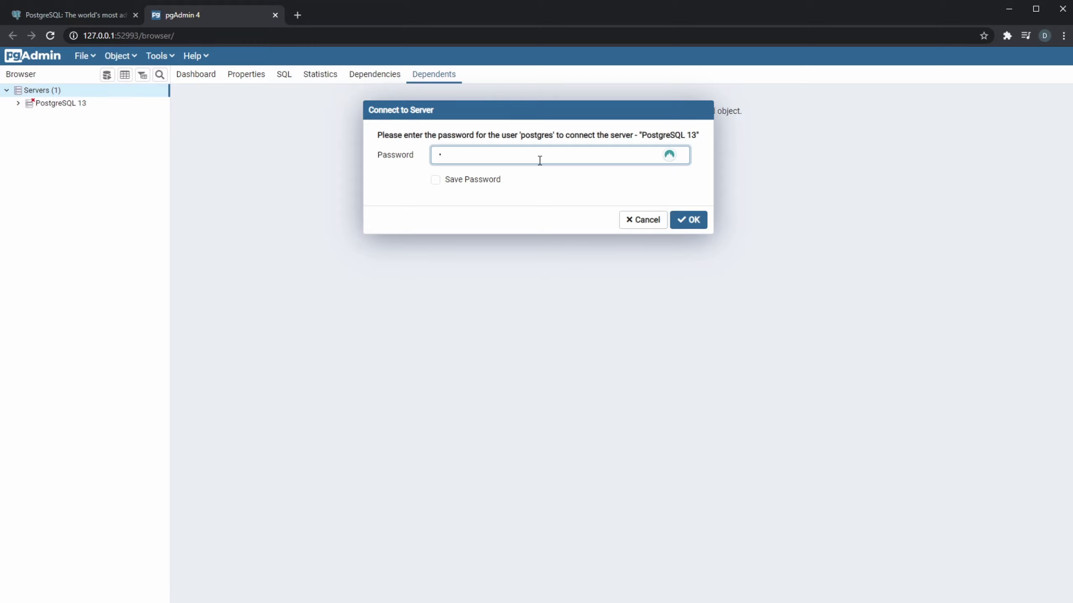
{"action": "type", "text": "••••••"}
{"action": "key", "text": "Return"}
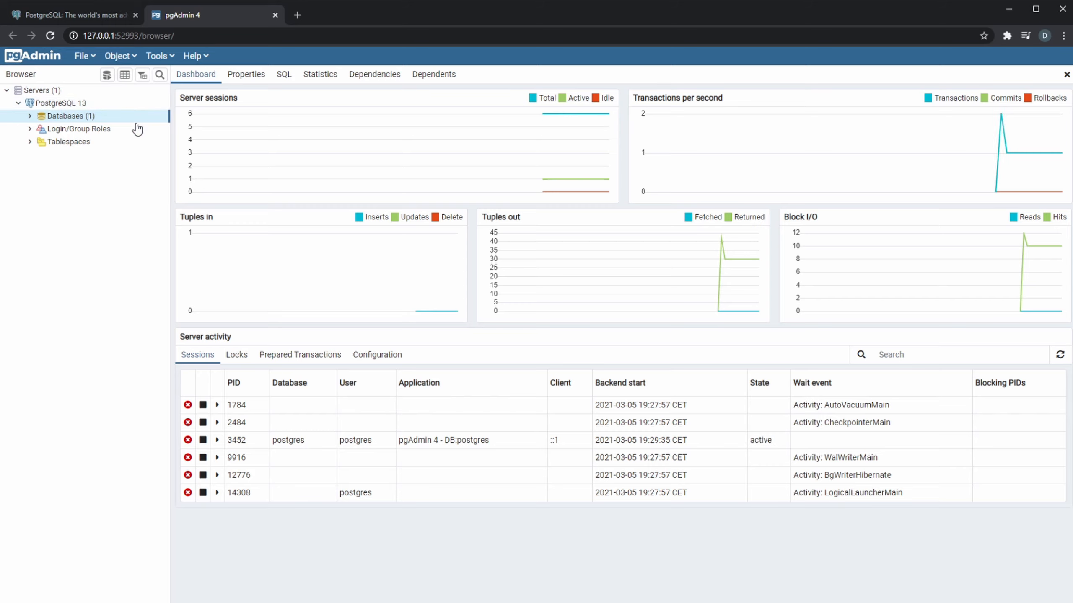
{"action": "left_click", "coordinate": [30, 117]}
{"action": "left_click", "coordinate": [42, 129]}
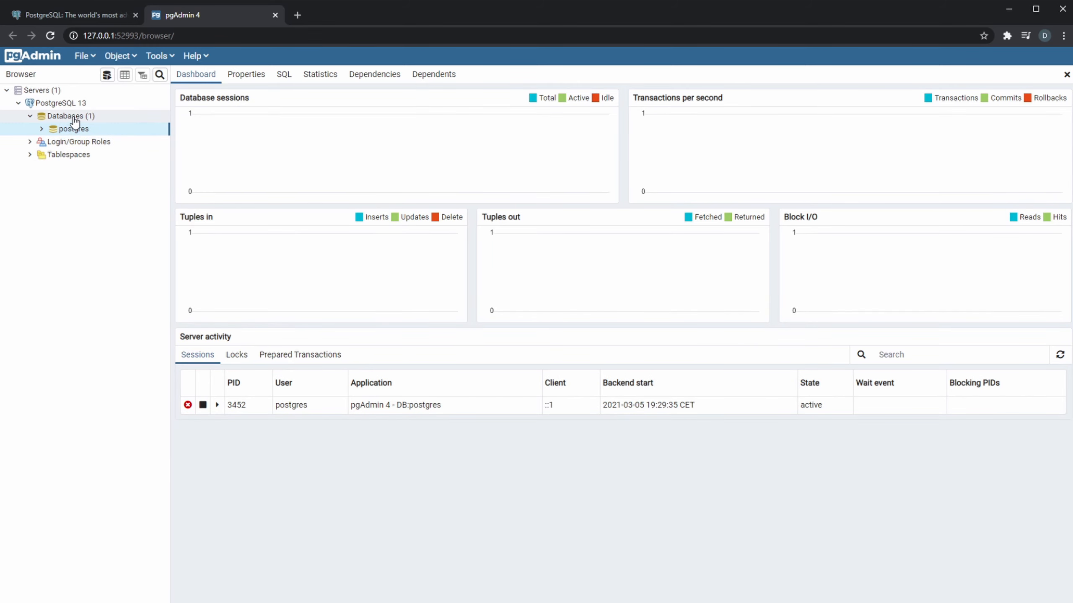
{"action": "right_click", "coordinate": [75, 121]}
{"action": "mouse_move", "coordinate": [106, 131]}
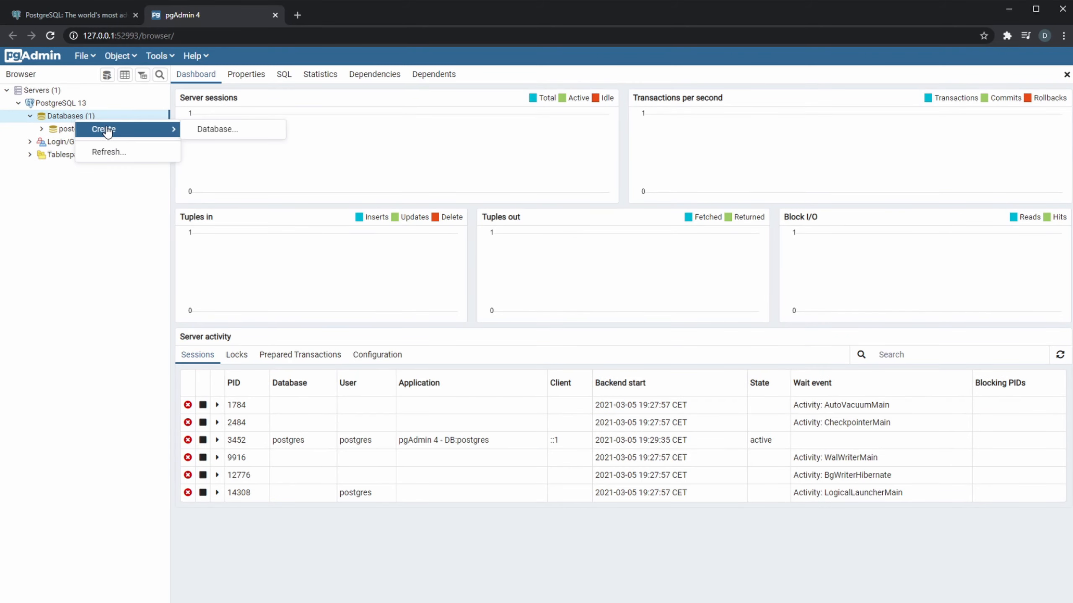
{"action": "left_click", "coordinate": [209, 131]}
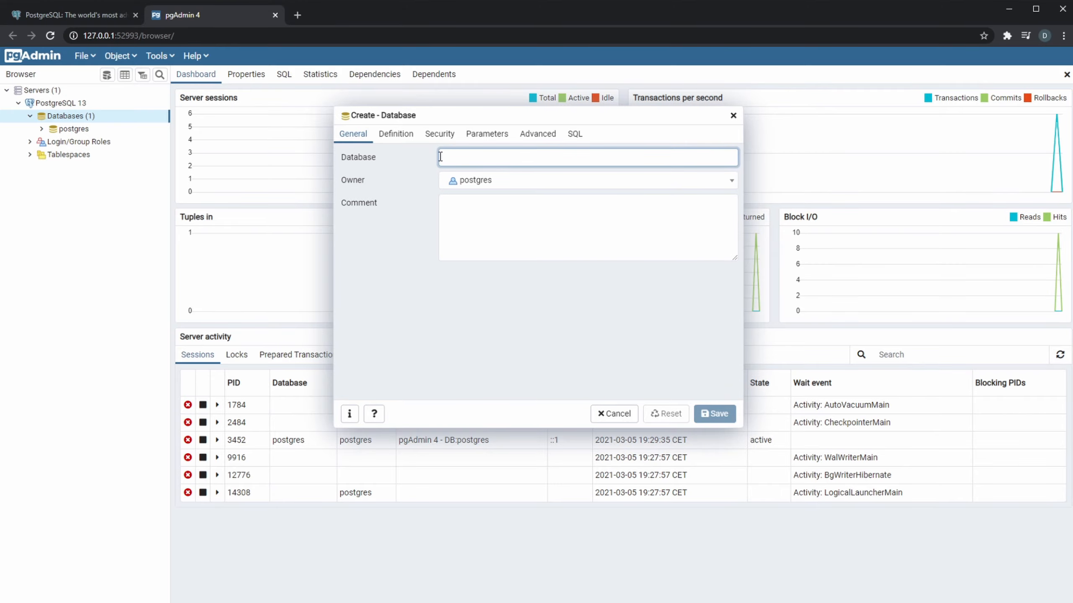
{"action": "left_click", "coordinate": [734, 115]}
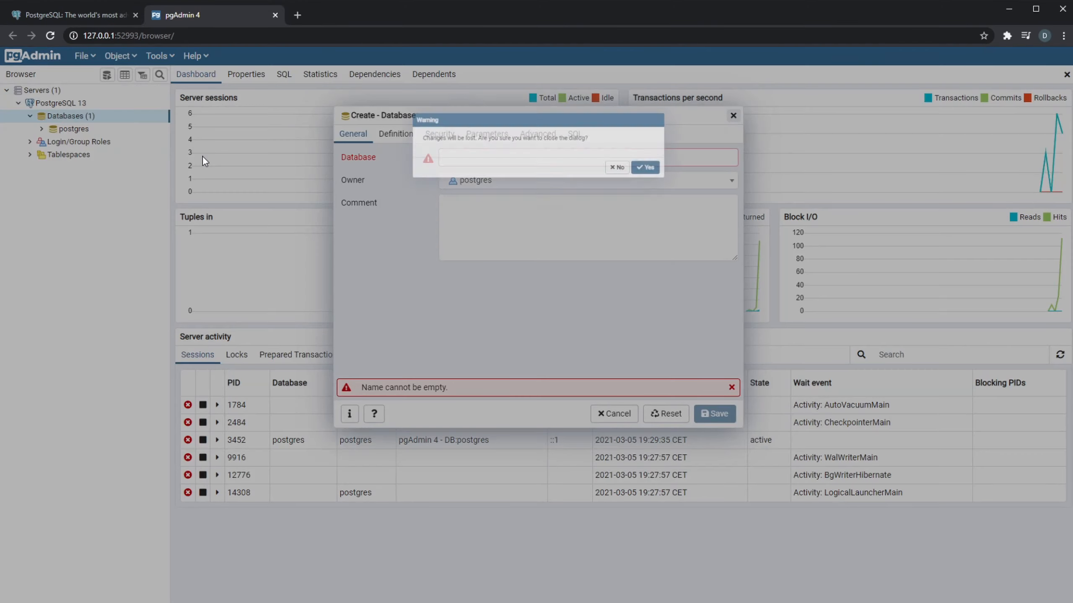
{"action": "left_click", "coordinate": [692, 173]}
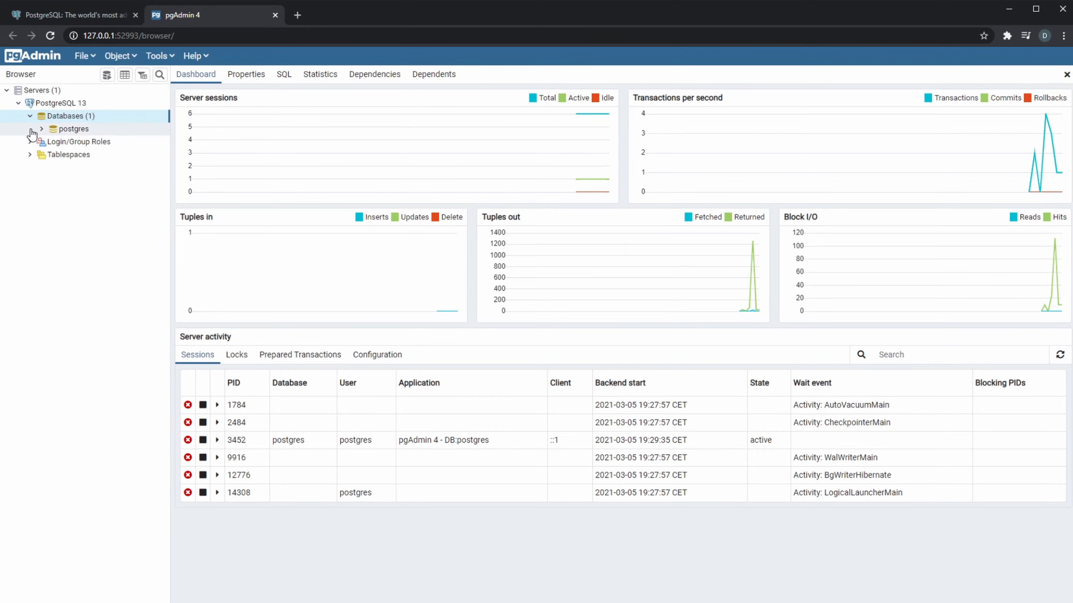
- Browse the postgres database through Schemas and public down to its tables, and collapse the account table
{"action": "left_click", "coordinate": [42, 128]}
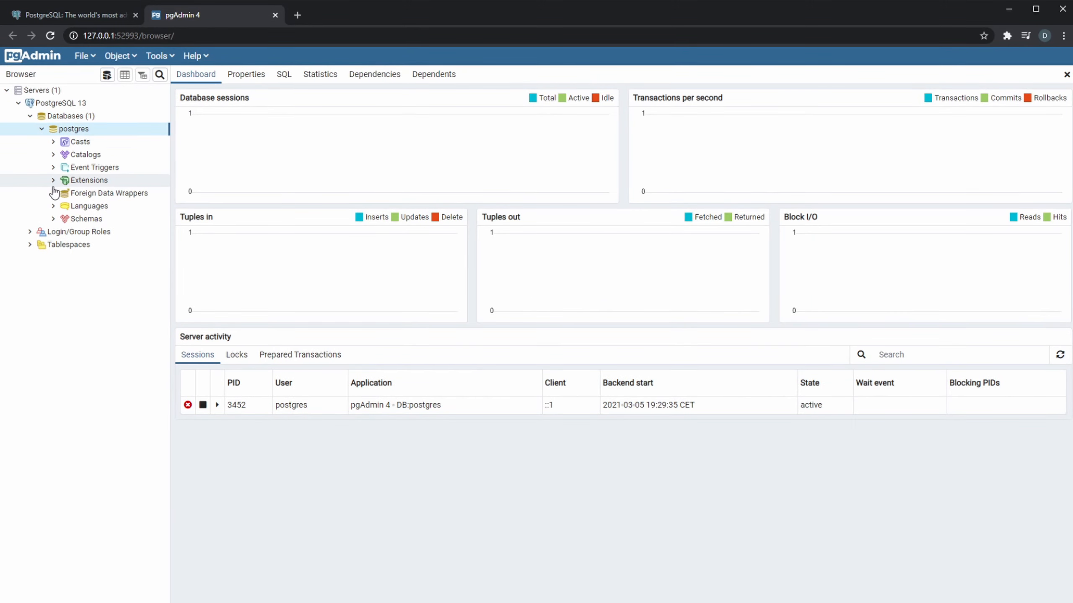
{"action": "left_click", "coordinate": [54, 218]}
{"action": "left_click", "coordinate": [65, 231]}
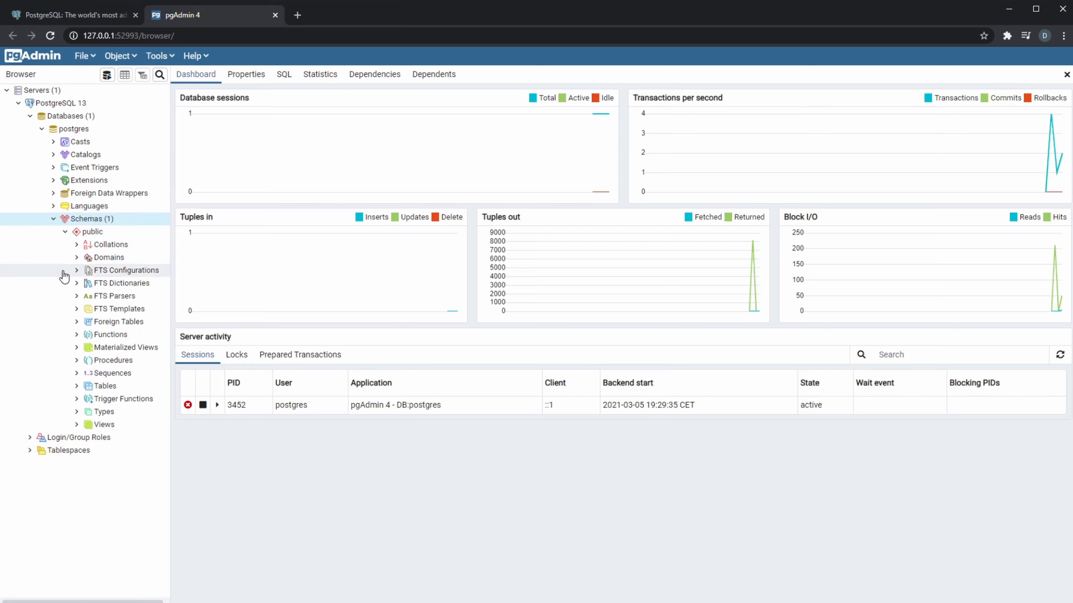
{"action": "left_click", "coordinate": [78, 387]}
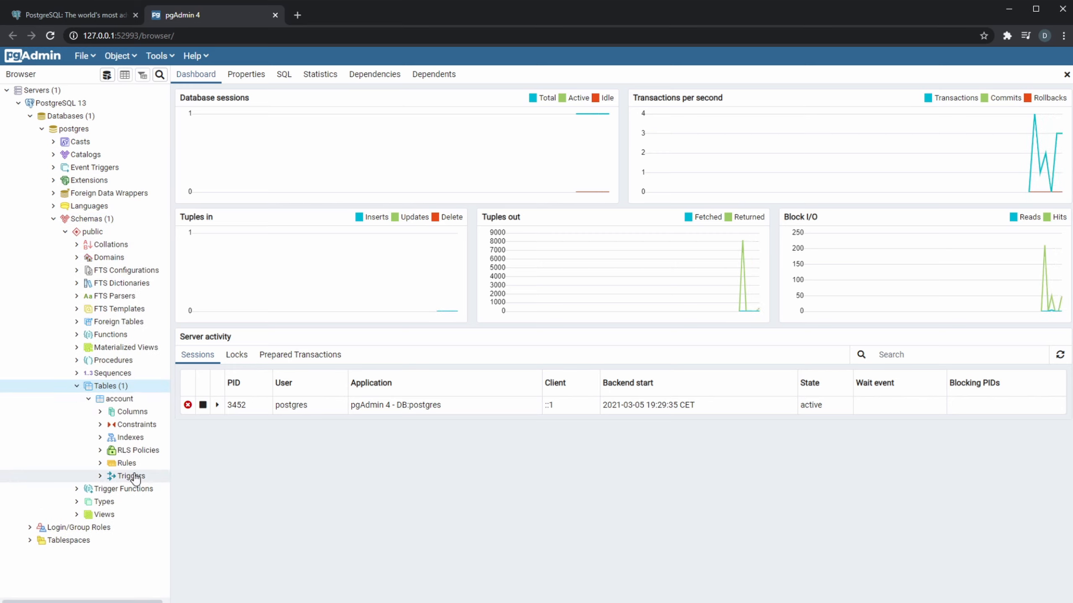
{"action": "left_click", "coordinate": [88, 398]}
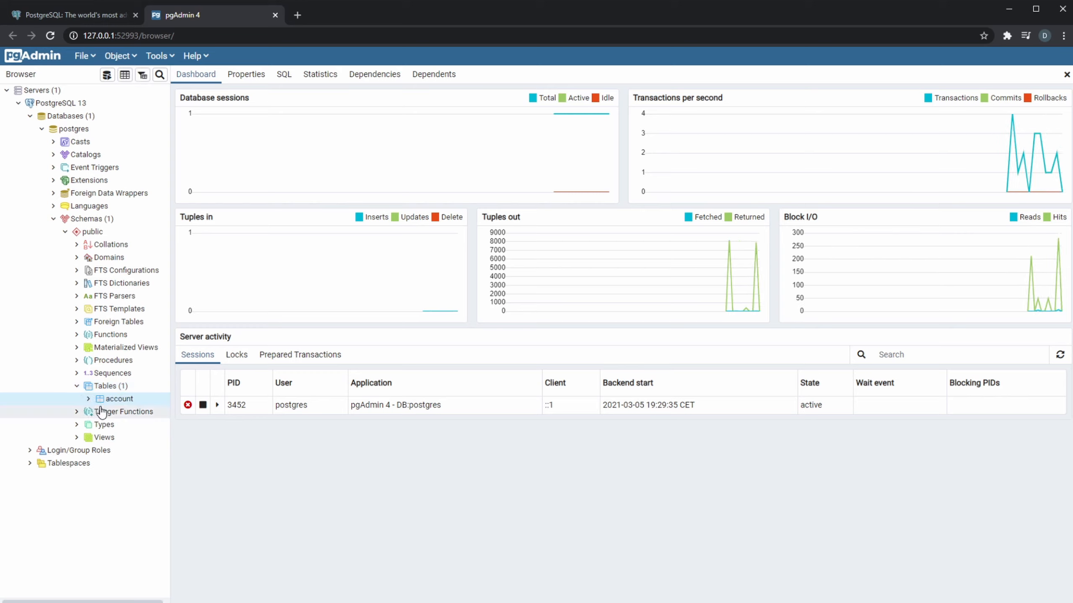
{"action": "left_click", "coordinate": [76, 386]}
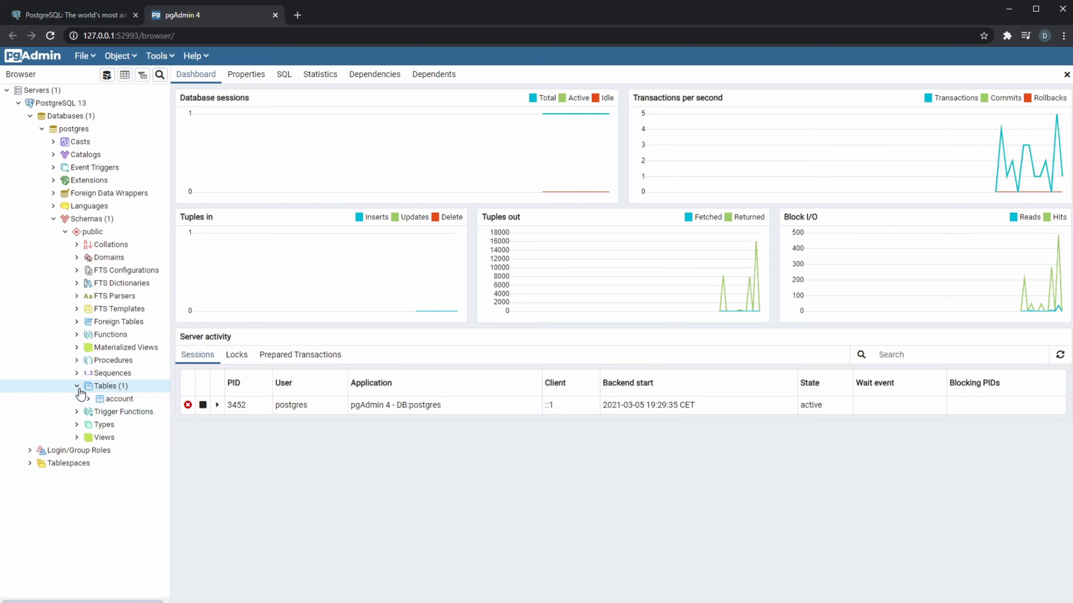